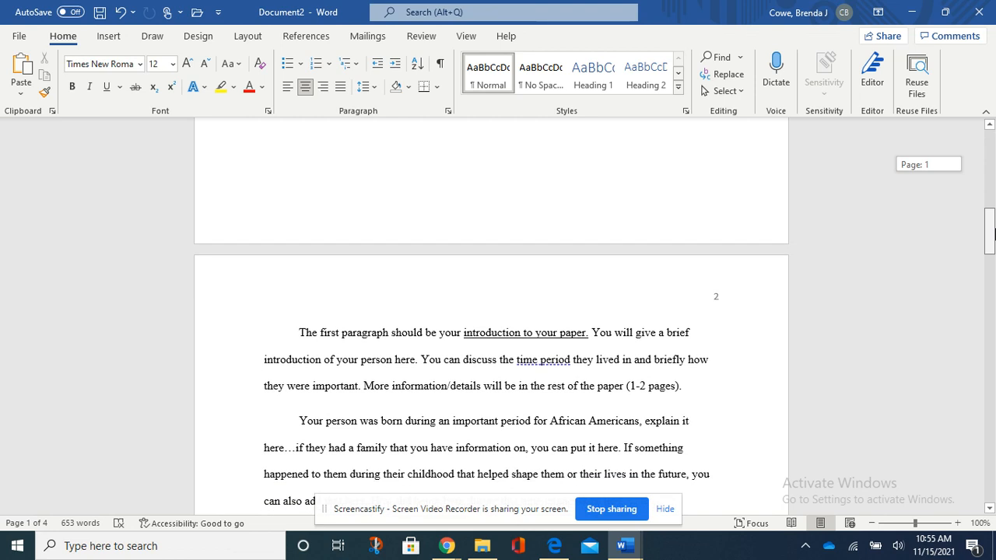
- Add a centered "References" heading at the start of page 4, followed by a left-aligned new line
left_click_drag(994, 236, 994, 238)
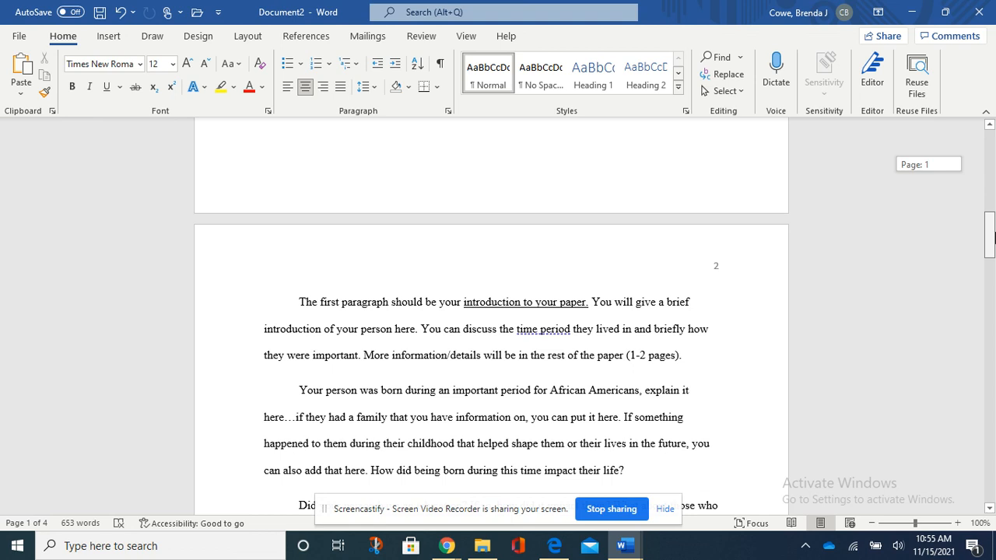
left_click_drag(994, 239, 993, 419)
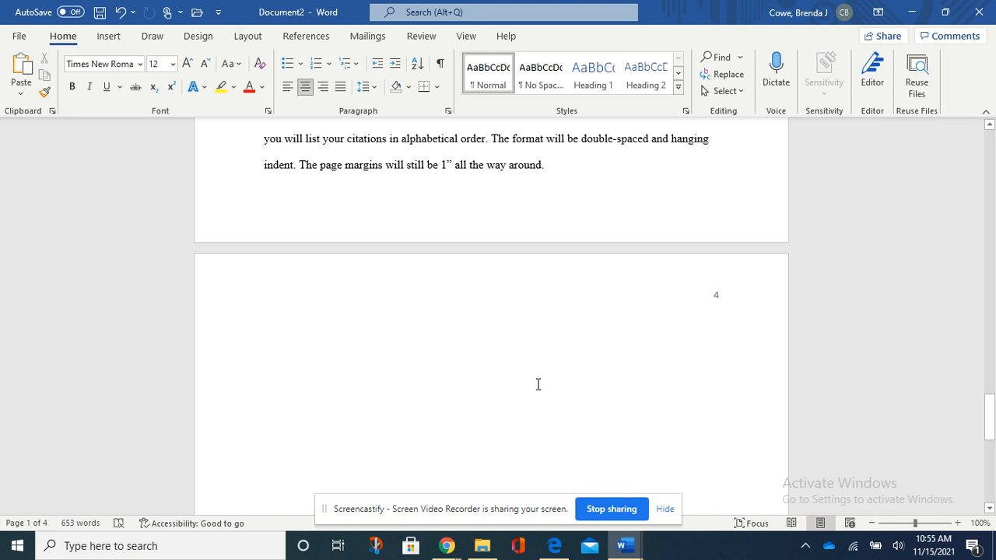
left_click(530, 337)
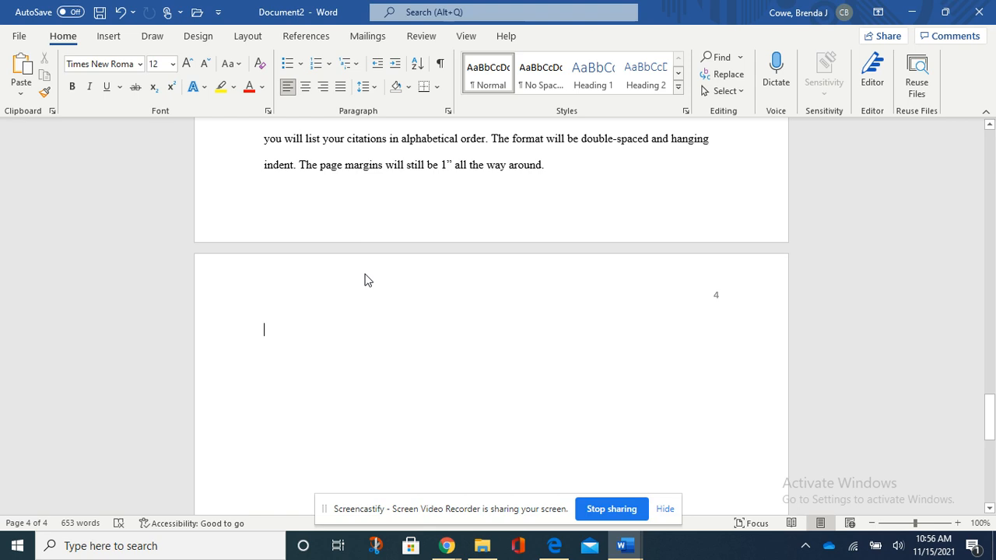
left_click(309, 89)
type("References")
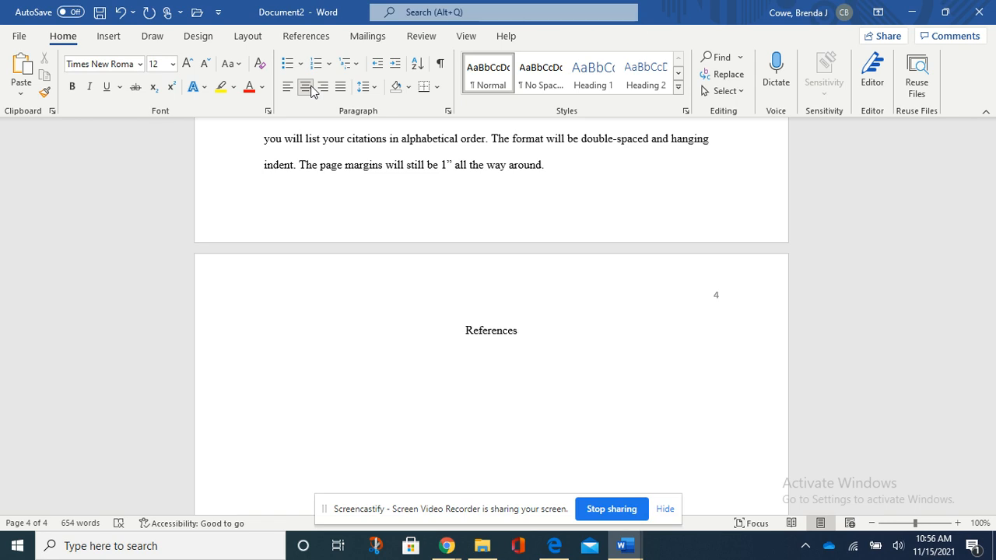
key("Return")
left_click(287, 88)
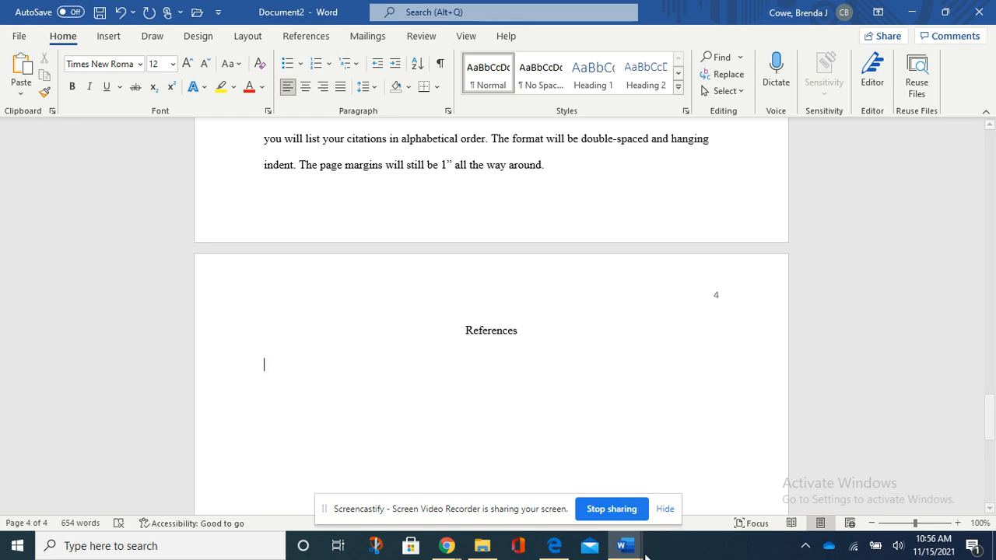
- Switch to Document3 and copy the "African Americans in the Colonial Period" citation
mouse_move(643, 553)
left_click(754, 498)
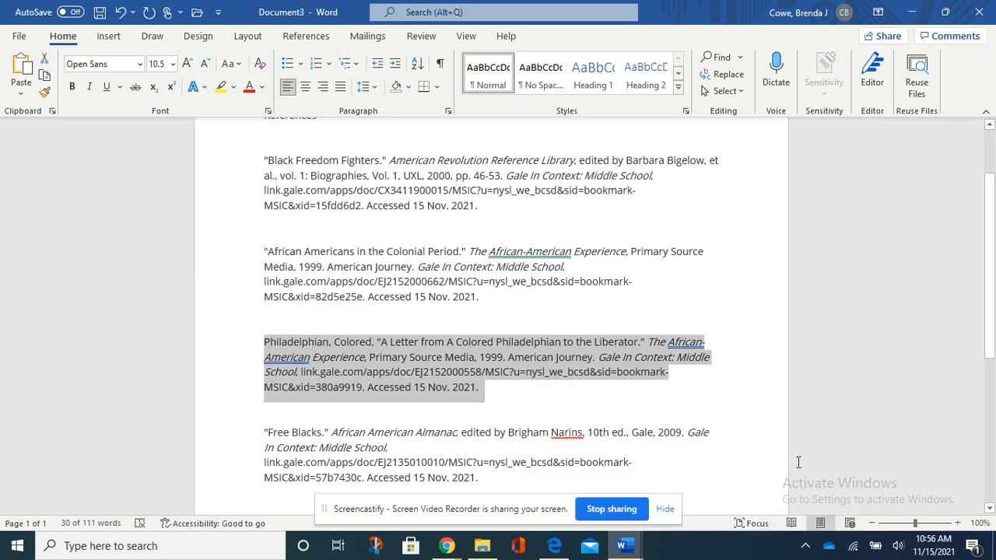
left_click(722, 404)
scroll(992, 303, "up", 2)
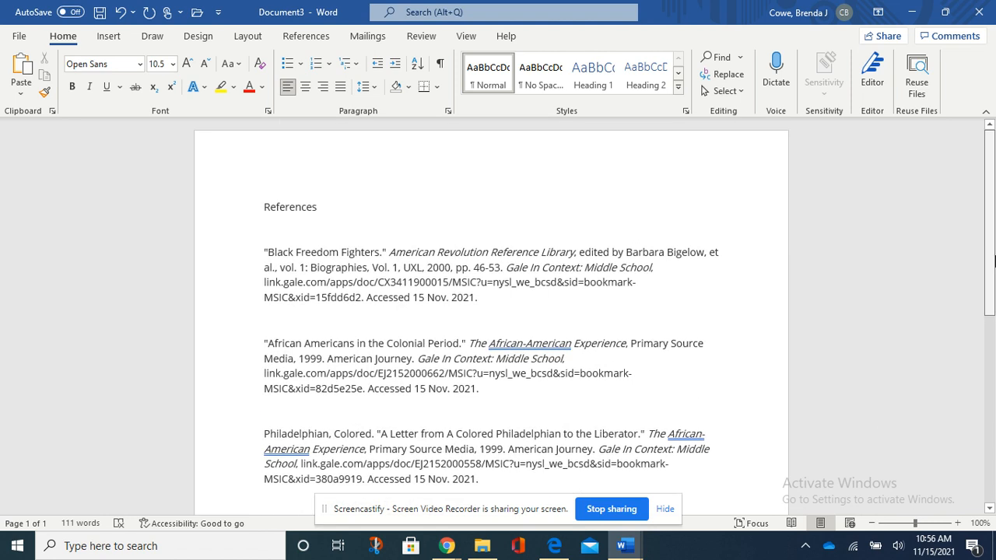
left_click_drag(992, 304, 992, 331)
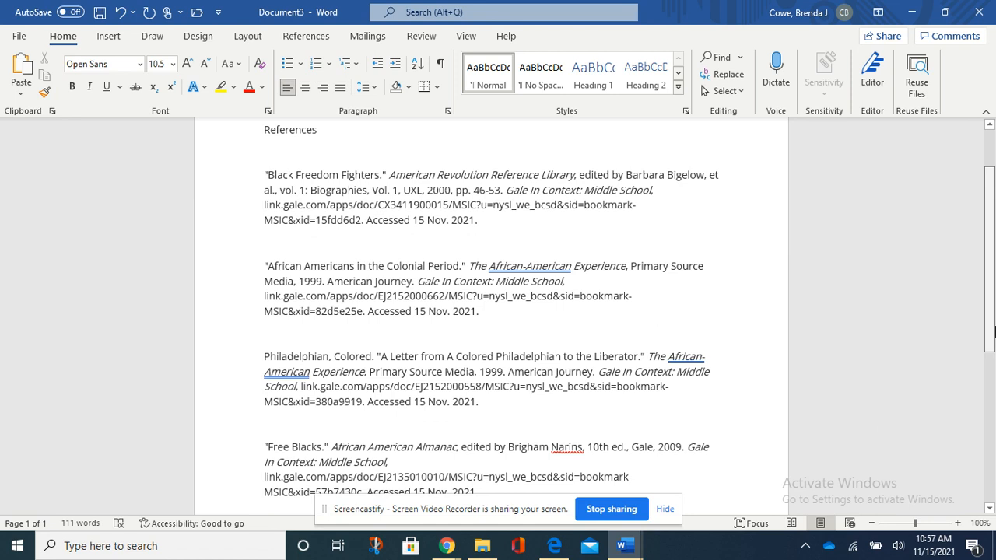
left_click_drag(467, 312, 269, 261)
key("ctrl+c")
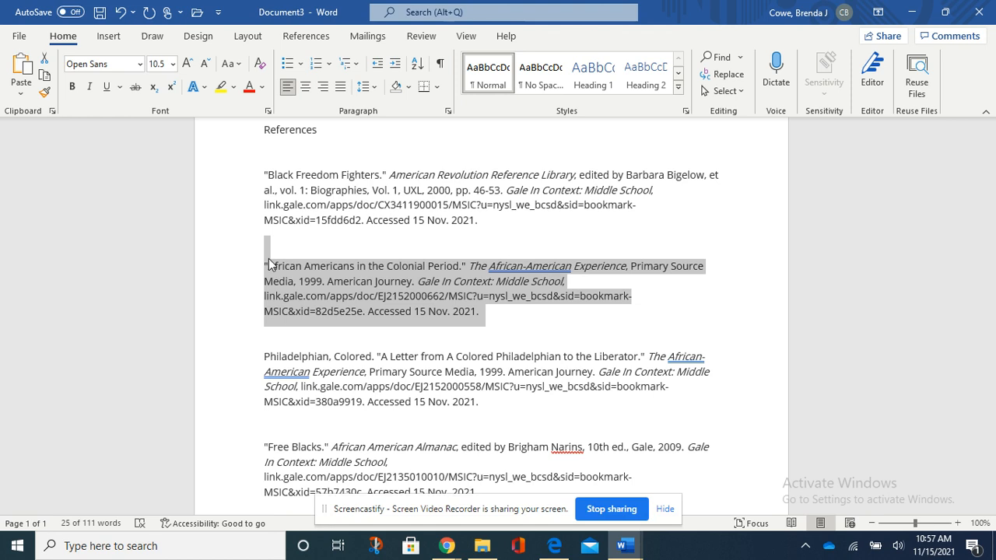
- Paste the copied citation below the References heading in Document2 and add two new lines after it
left_click(635, 548)
left_click(624, 478)
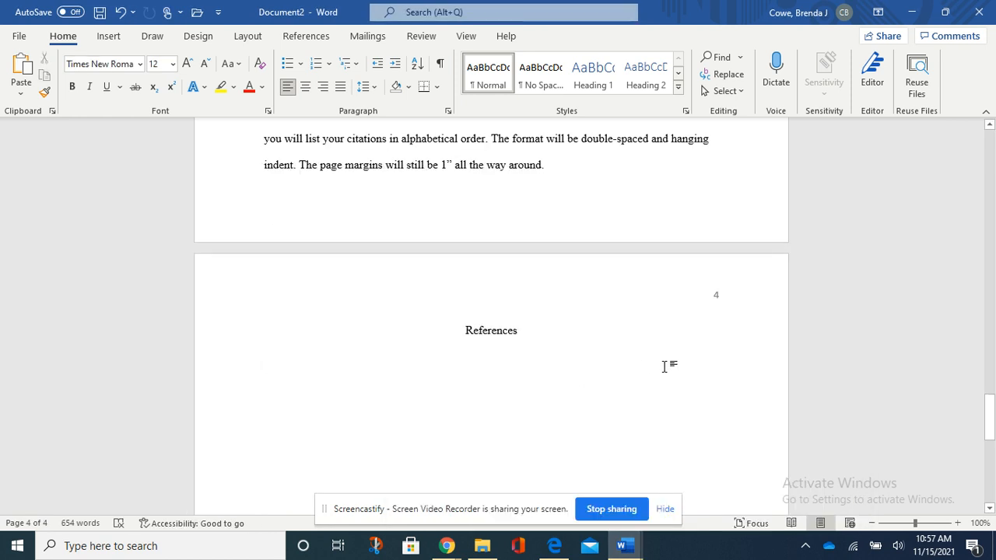
key("ctrl+v")
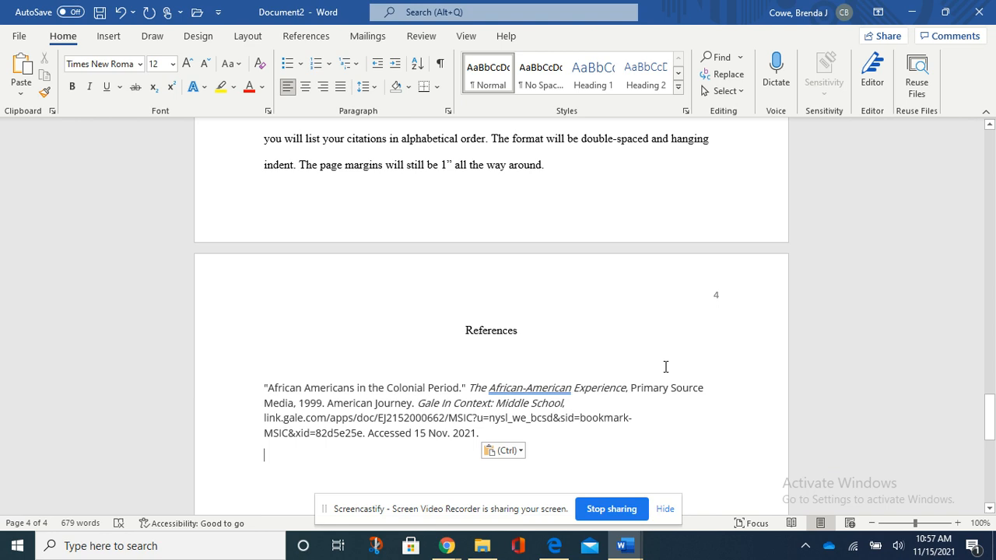
key("Return")
key("Return")
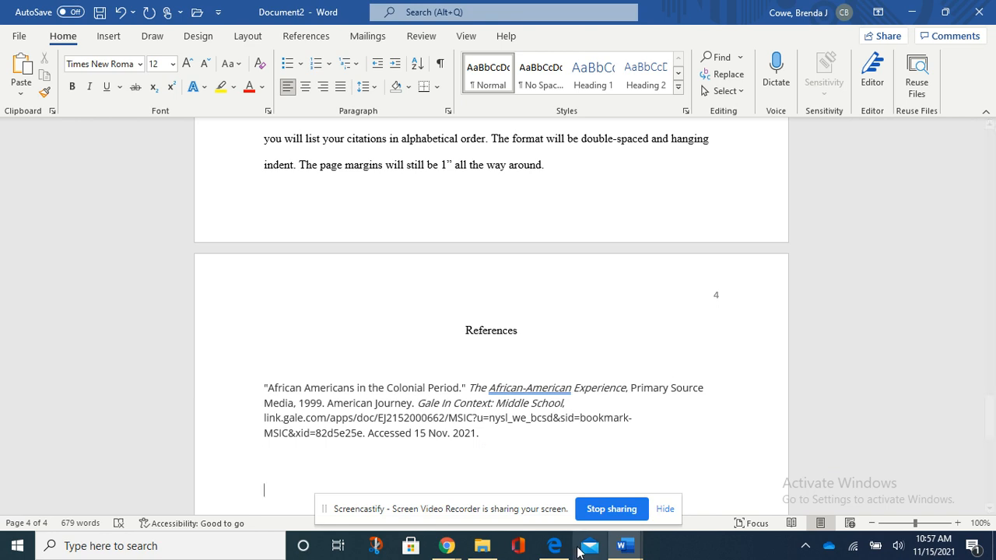
- Copy the "Black Freedom Fighters" citation from Document3 and paste it after the first citation in Document2
mouse_move(623, 546)
left_click(760, 489)
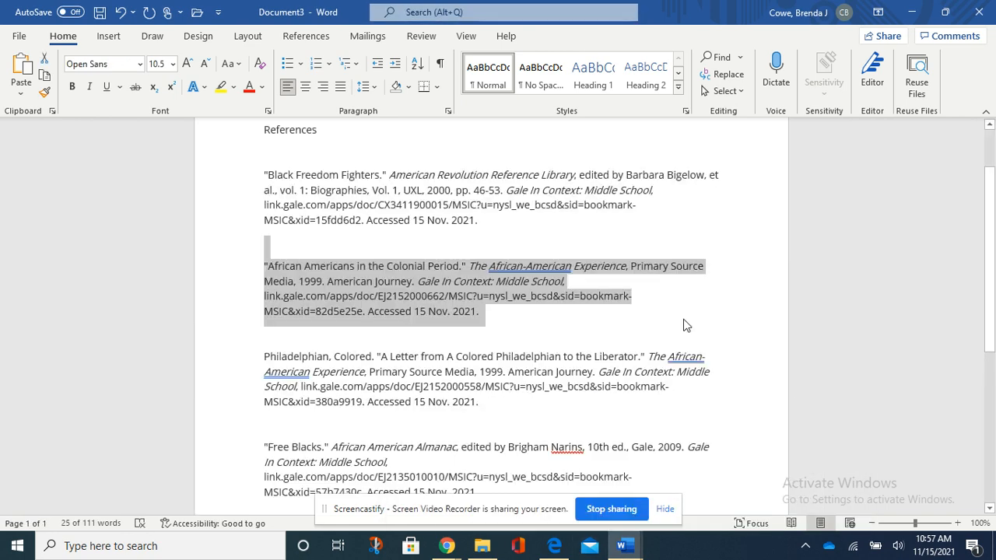
left_click(636, 322)
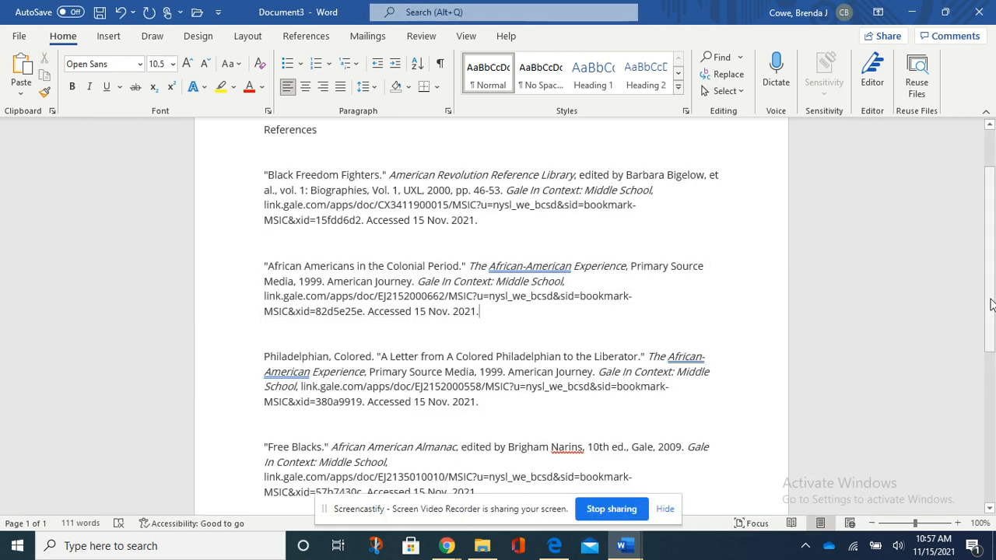
scroll(992, 303, "up", 1)
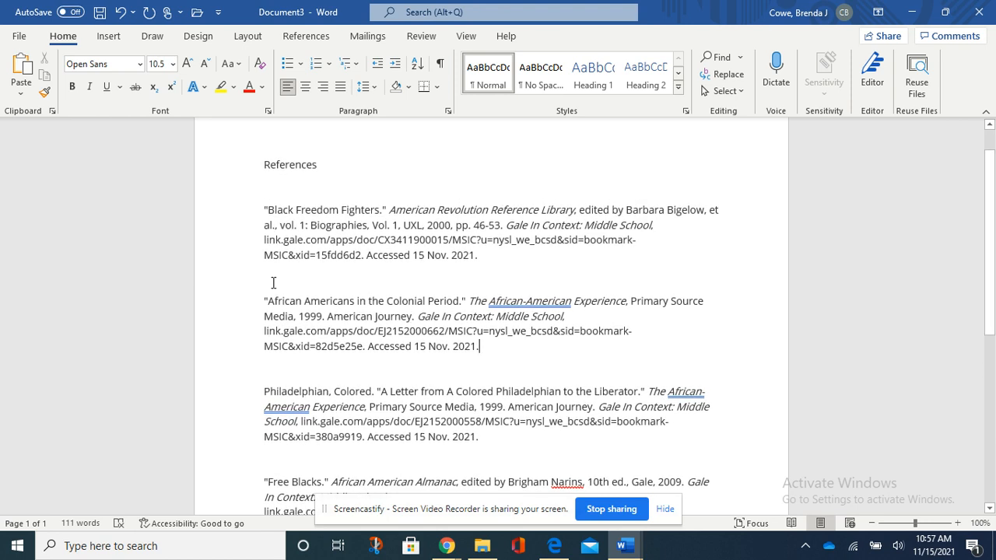
left_click(541, 256)
left_click_drag(467, 257, 252, 214)
key("ctrl+c")
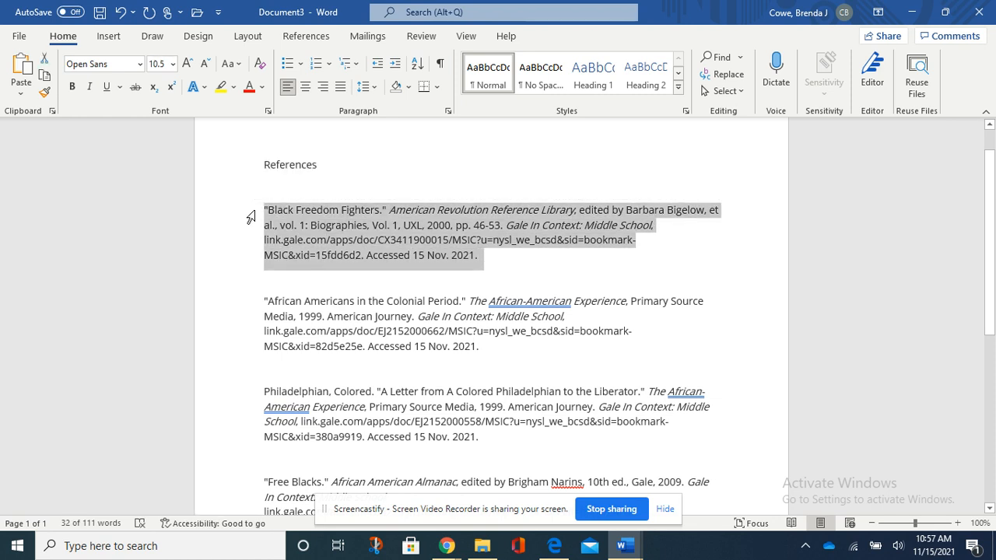
left_click(622, 544)
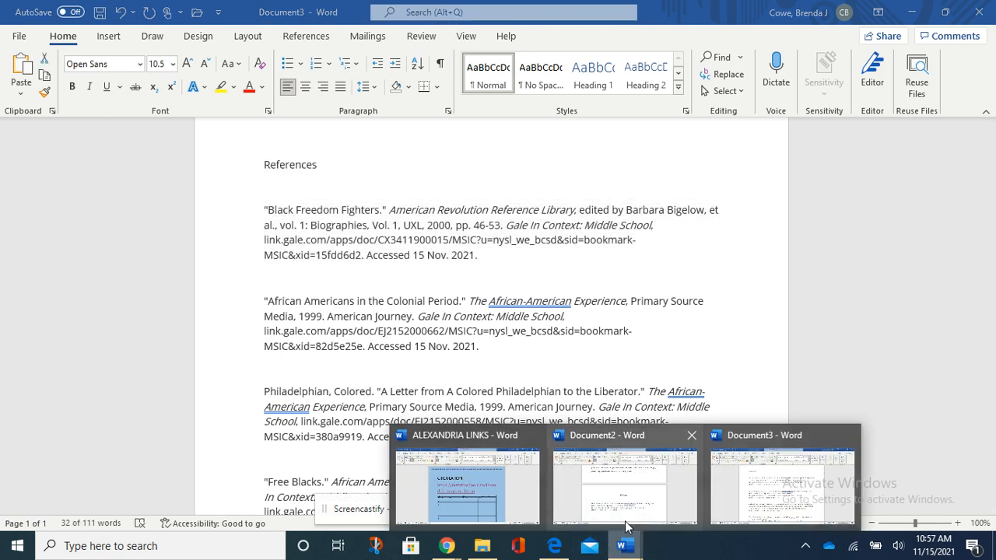
left_click(626, 523)
key("ctrl+v")
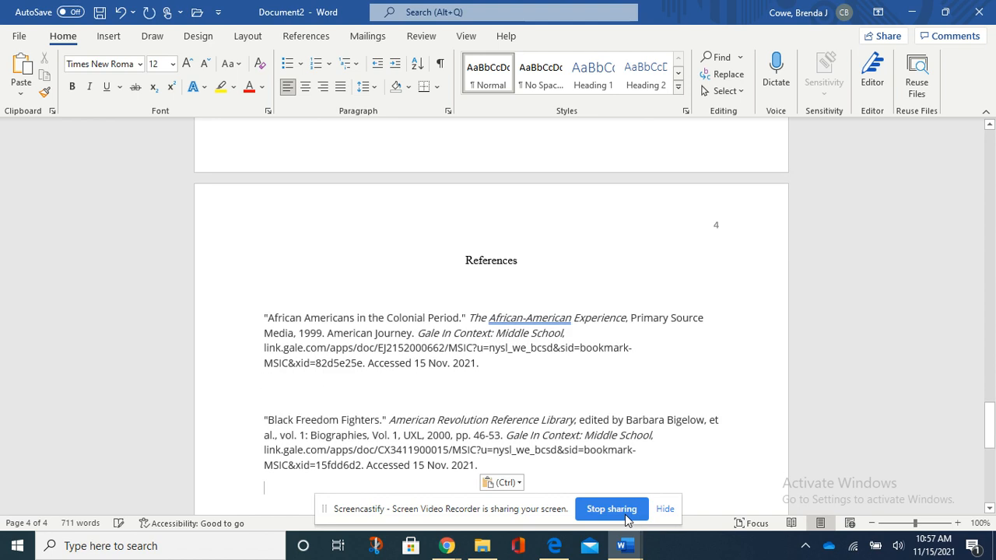
- Copy the "Free Blacks" citation from Document3 and paste it below the "Black Freedom Fighters" citation in Document2
left_click(622, 544)
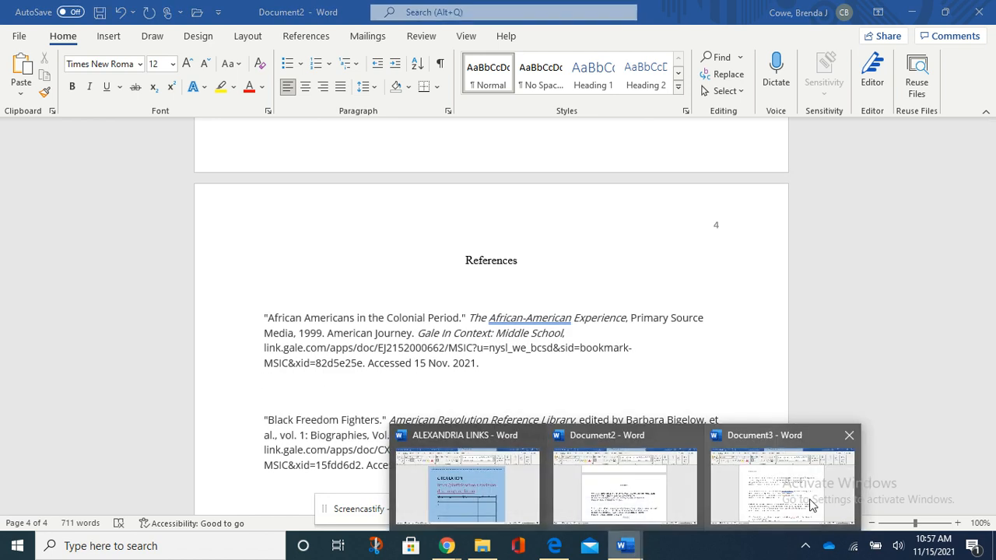
left_click(775, 482)
left_click_drag(988, 266, 994, 330)
left_click_drag(508, 423, 170, 374)
key("ctrl+c")
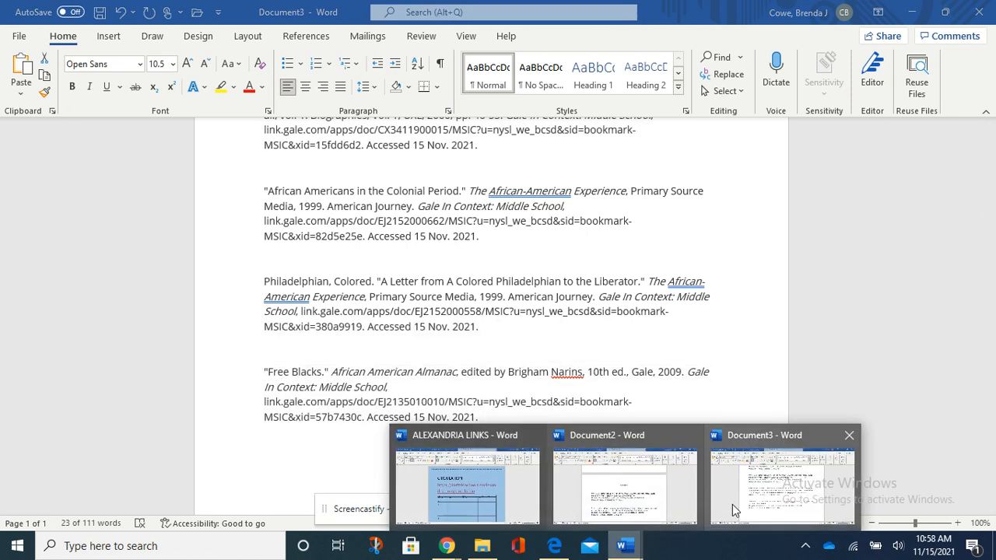
mouse_move(622, 544)
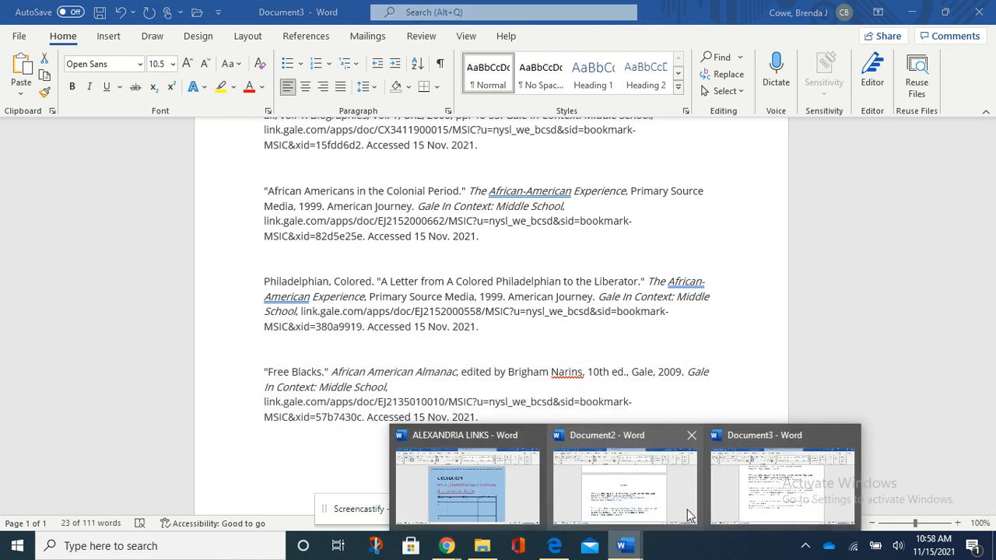
left_click(687, 509)
key("ctrl+v")
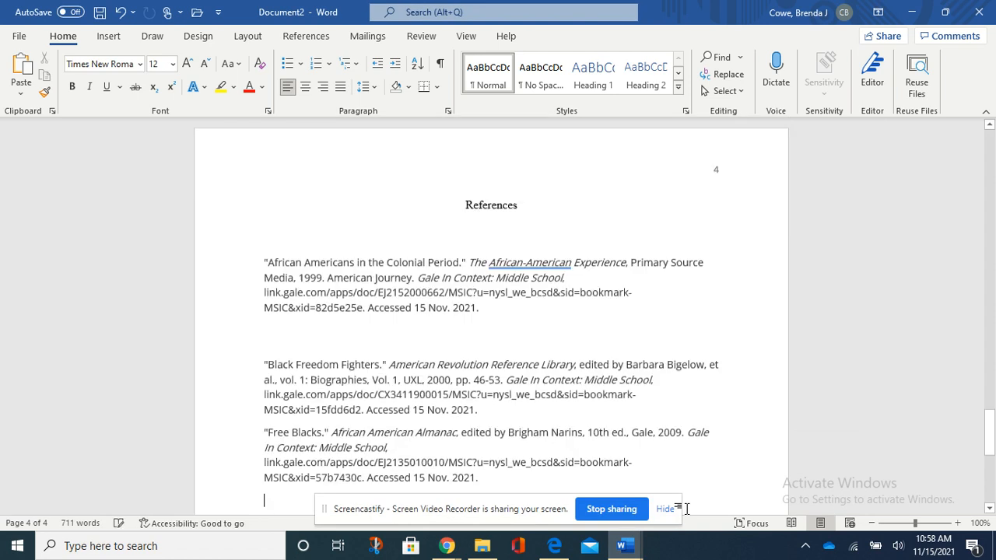
- Remove the extra blank space between the first two citations and start a new line after the "Free Blacks" citation
left_click(284, 337)
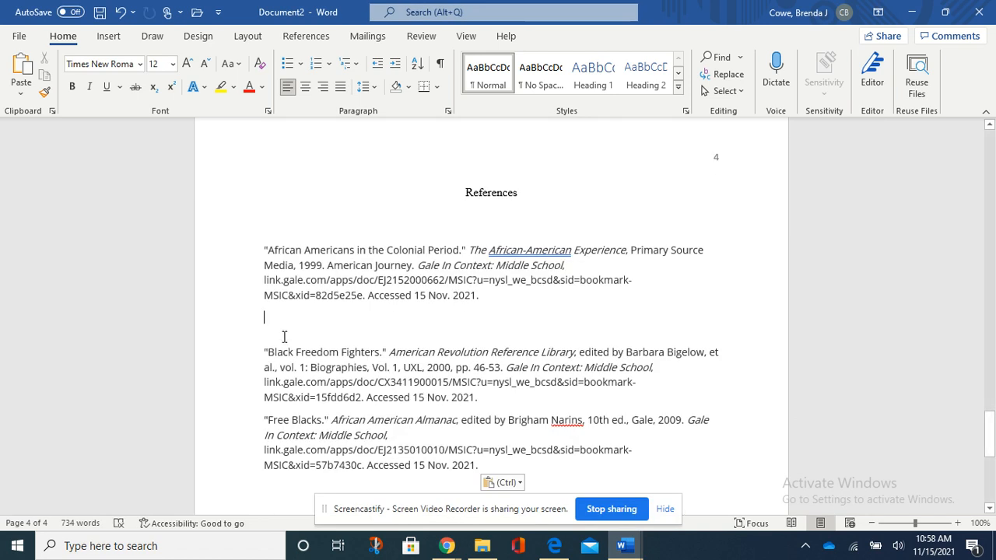
key("Down")
key("BackSpace")
left_click(519, 434)
key("Return")
- Copy the "A Letter from A Colored Philadelphian to the Liberator" citation from Document3 and paste it as the last reference in Document2
mouse_move(621, 546)
left_click(730, 519)
left_click(770, 425)
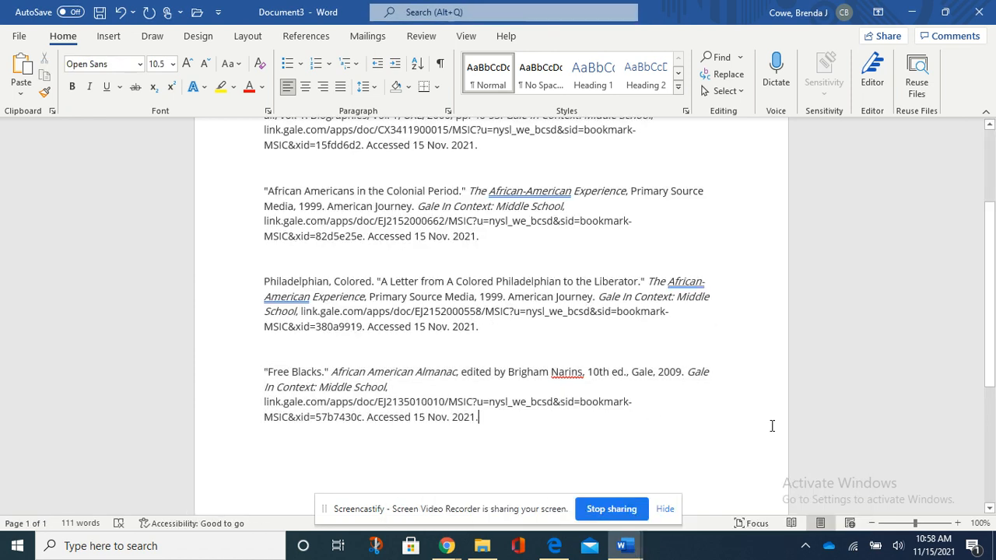
left_click_drag(495, 328, 239, 296)
key("ctrl+c")
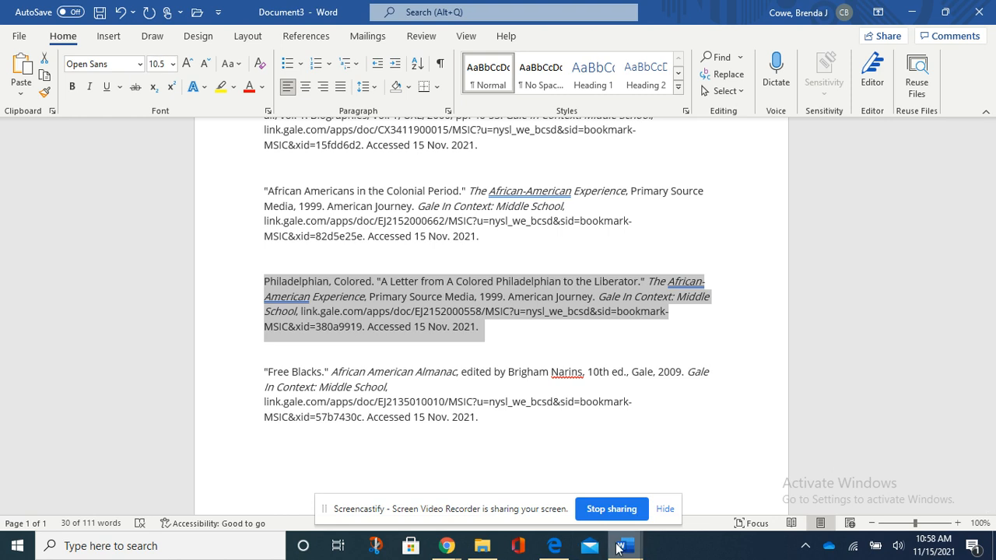
mouse_move(620, 549)
left_click(622, 449)
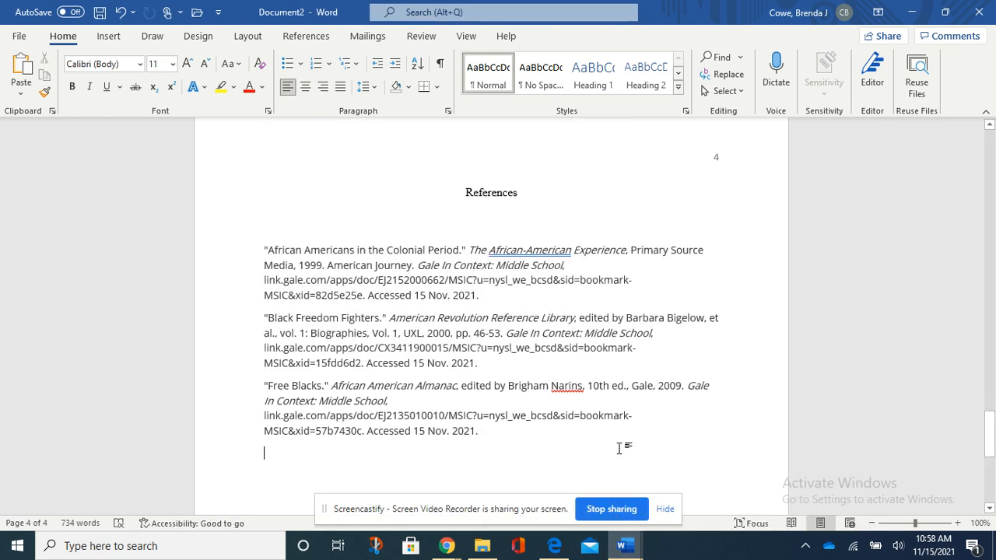
key("ctrl+v")
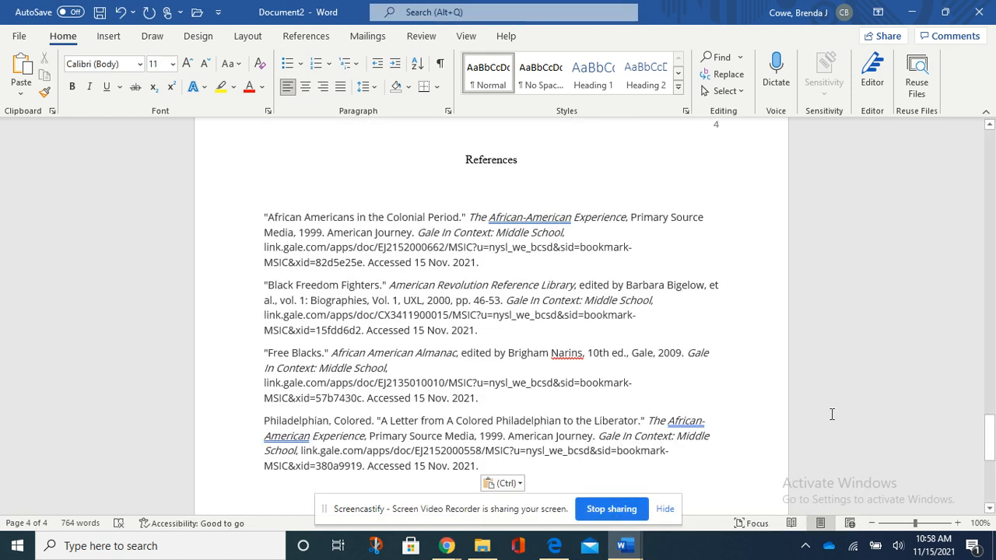
- Delete the blank line between the References heading and the first citation
mouse_move(990, 455)
left_mouse_down()
mouse_move(990, 466)
mouse_move(991, 446)
left_mouse_up()
left_click(477, 270)
key("BackSpace")
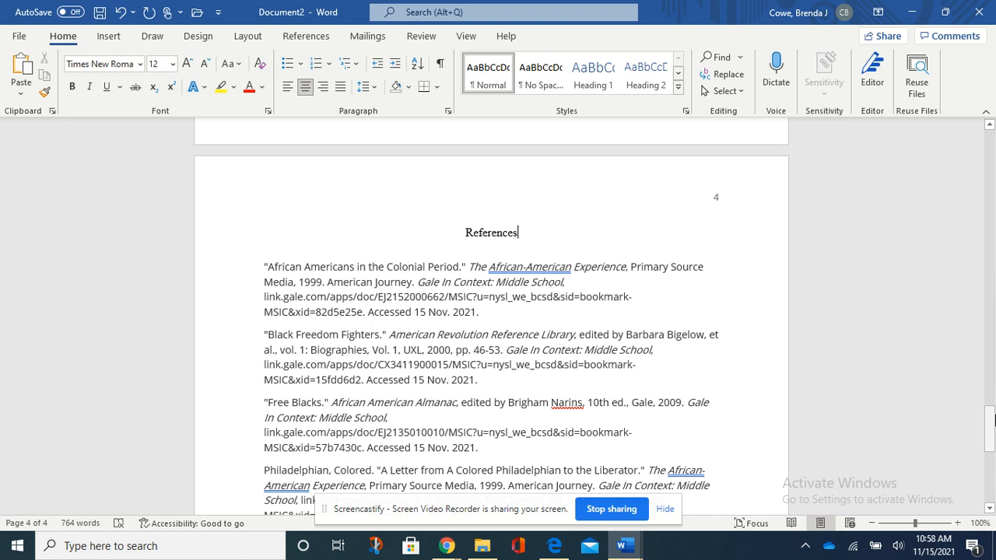
- Set all four citations on the References page to 12-point Times New Roman
left_click_drag(994, 420, 994, 428)
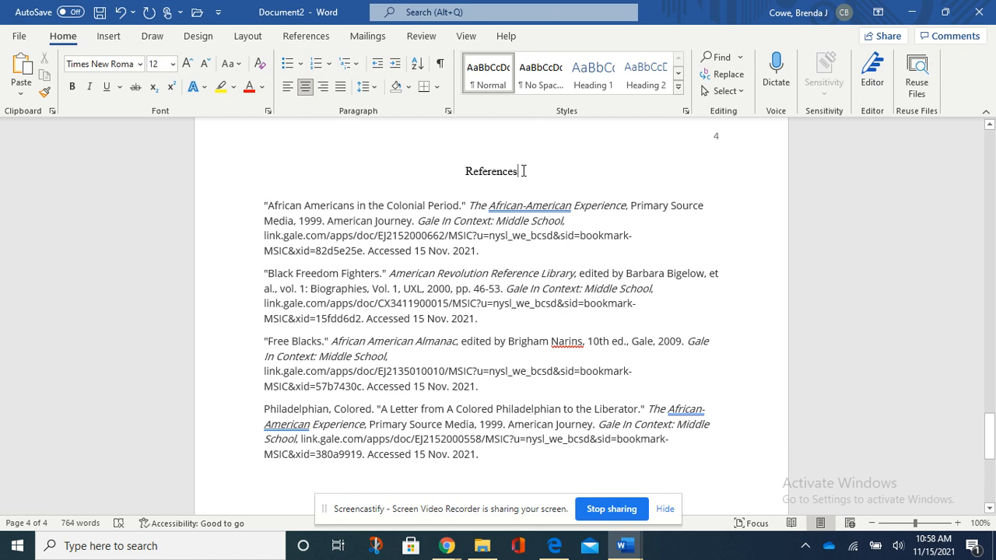
scroll(361, 290, "up", 1)
left_click_drag(992, 437, 993, 437)
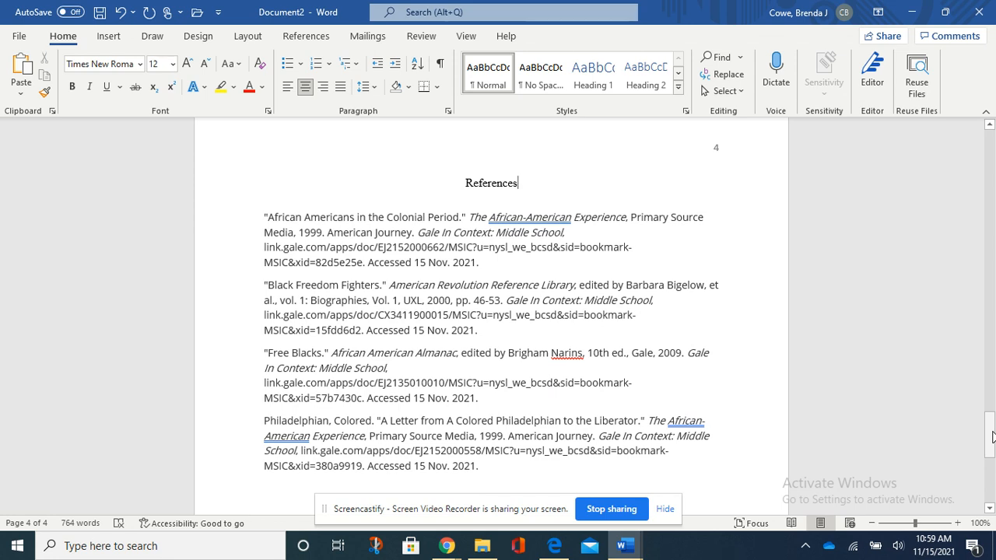
left_click(992, 437)
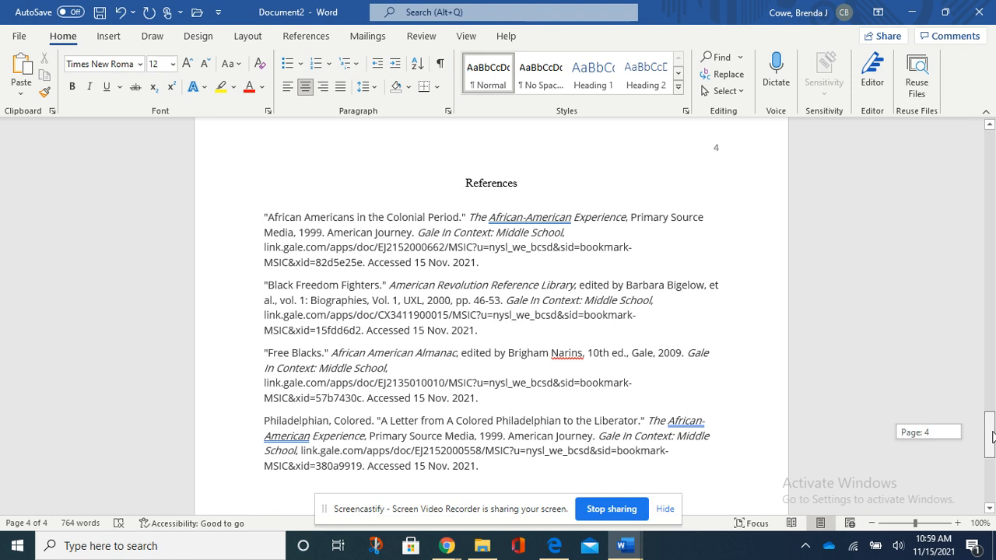
left_click_drag(483, 471, 249, 226)
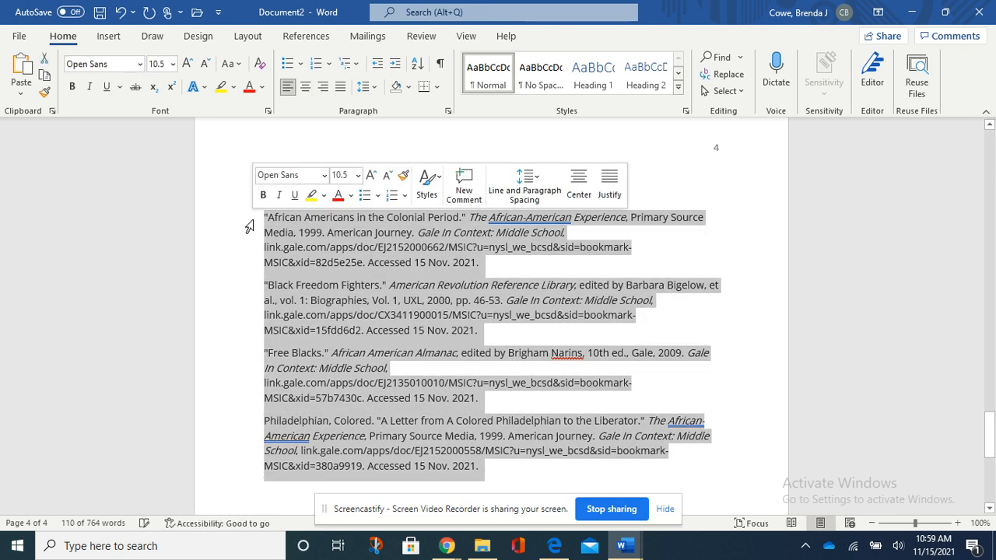
left_click(173, 64)
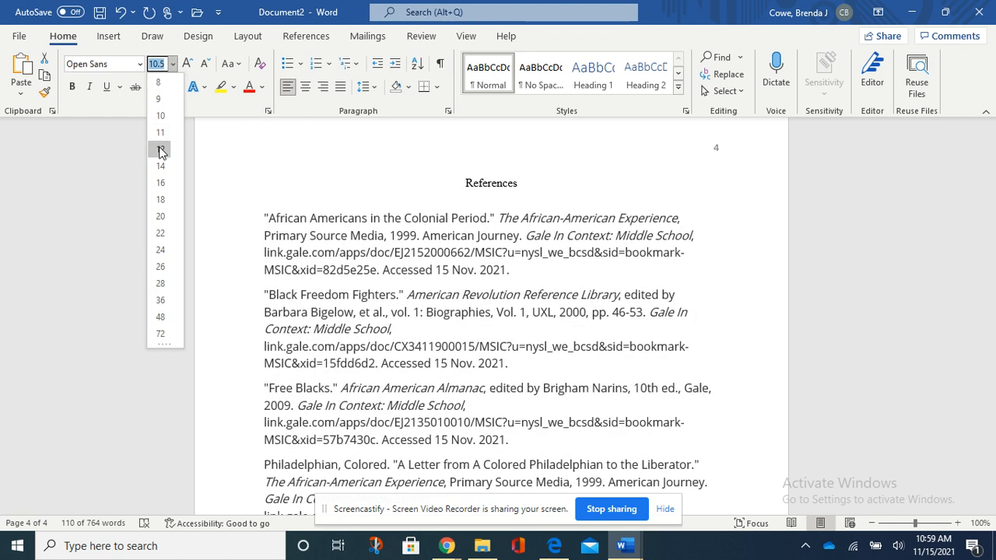
left_click(161, 149)
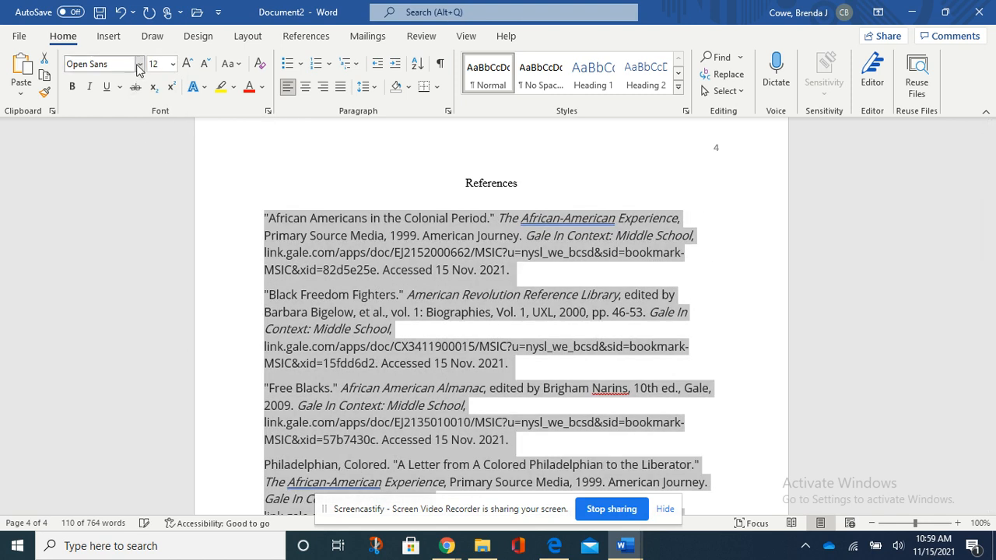
left_click(139, 64)
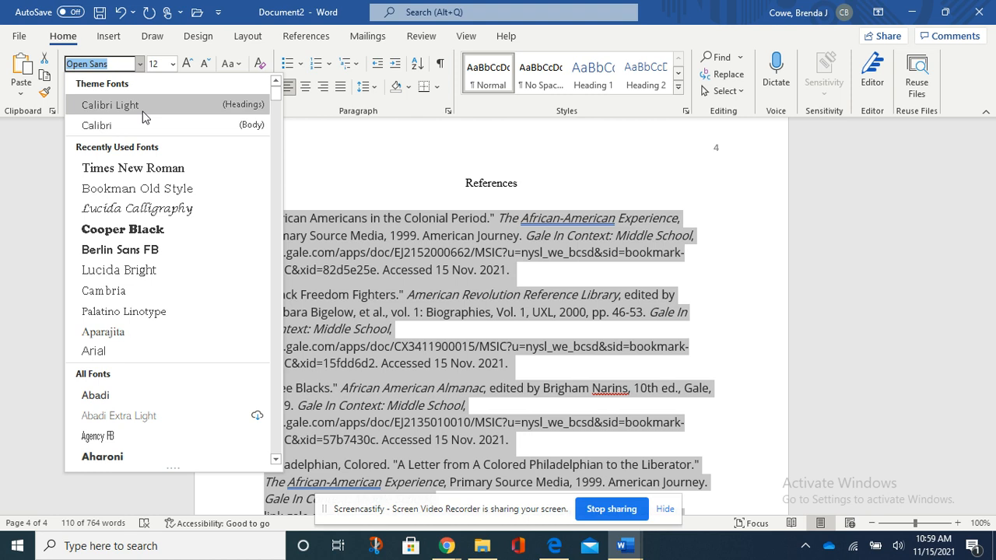
left_click(153, 170)
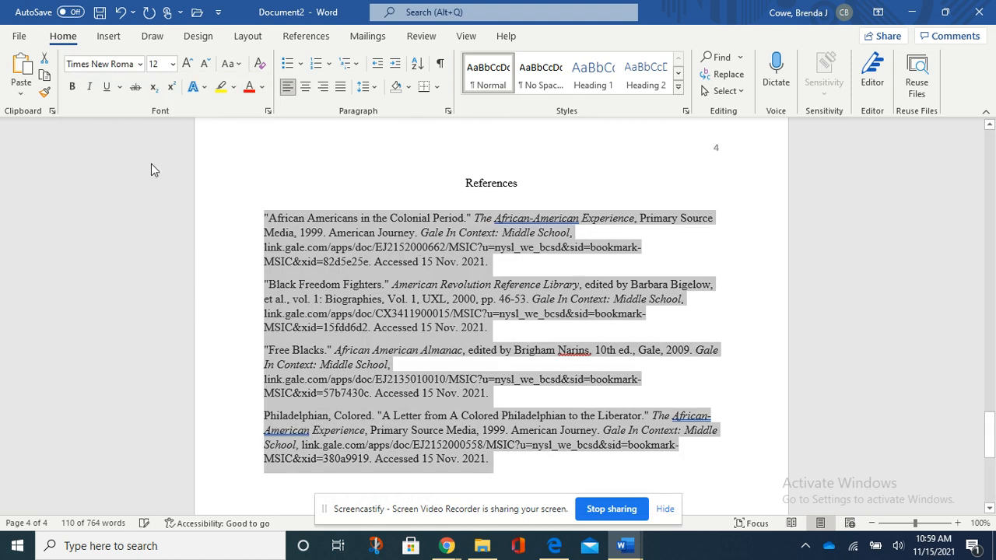
left_click(632, 331)
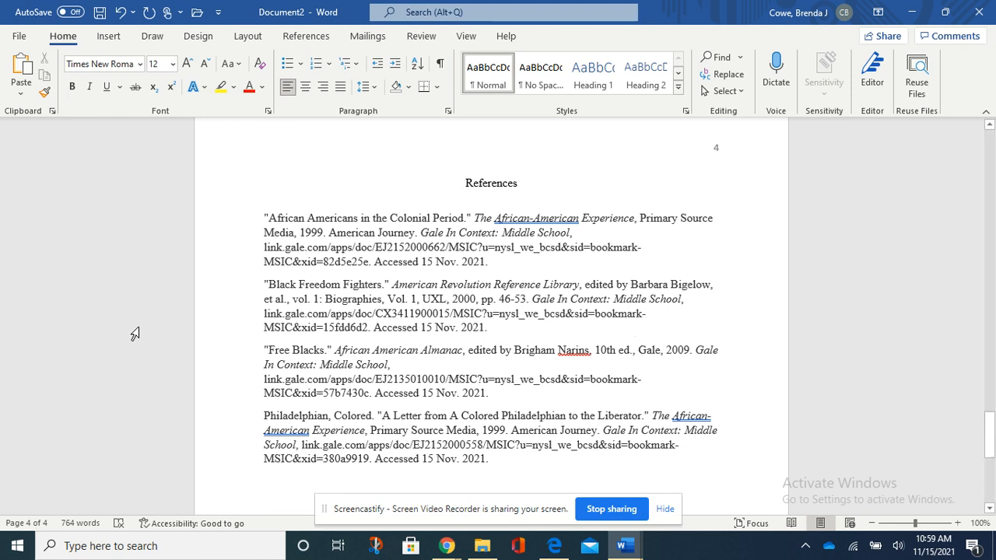
- Apply a 0.5" hanging indent to all four citations under the References heading
left_click(493, 461)
left_click_drag(492, 461, 257, 223)
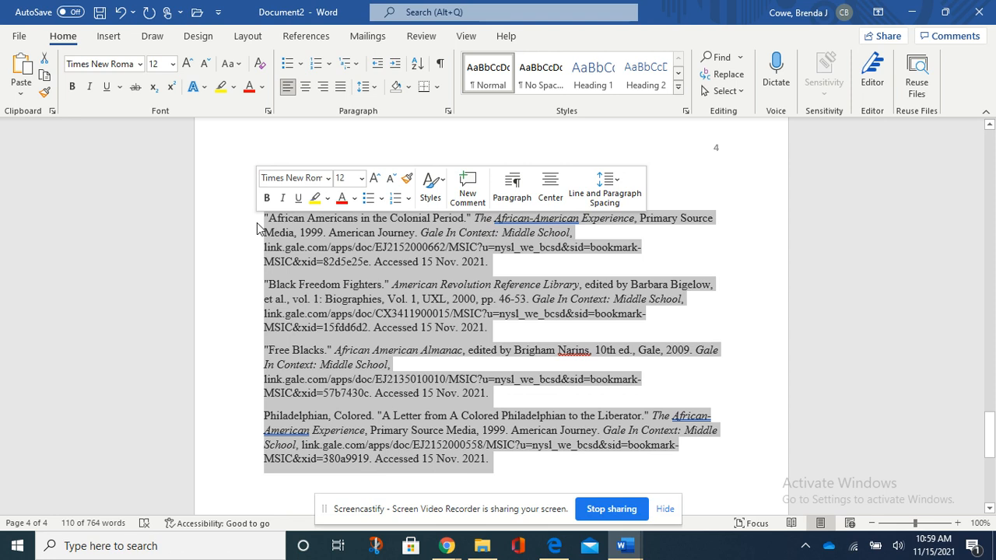
left_click(448, 114)
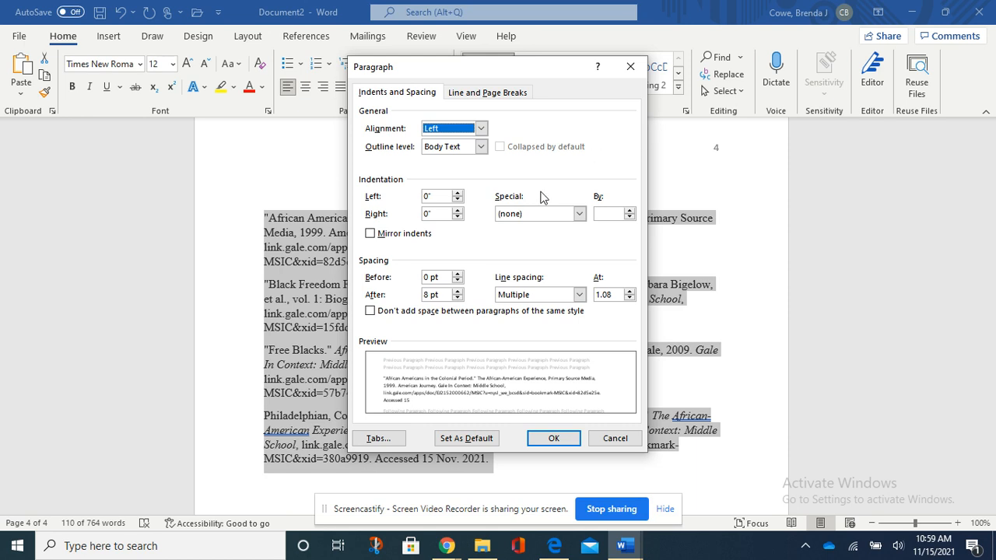
left_click(577, 216)
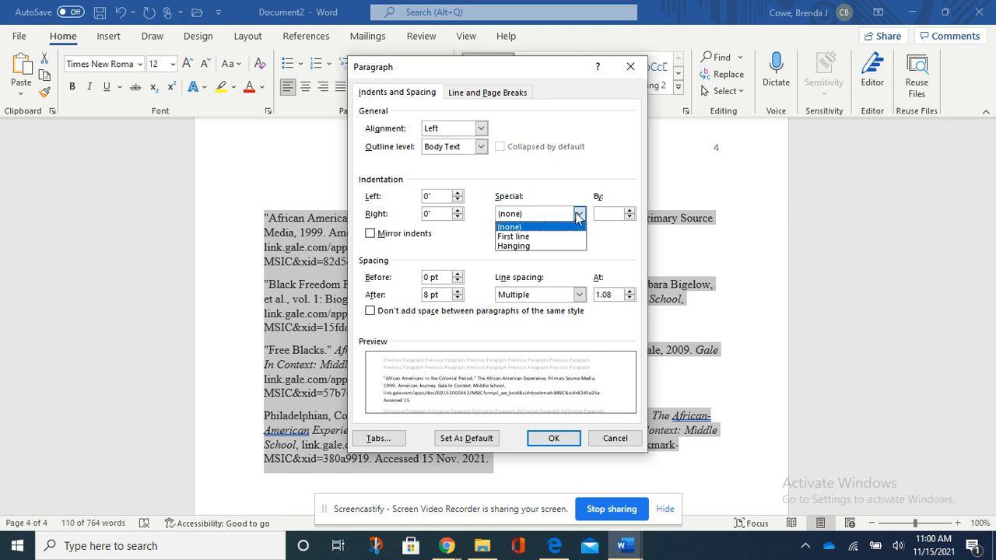
left_click(544, 246)
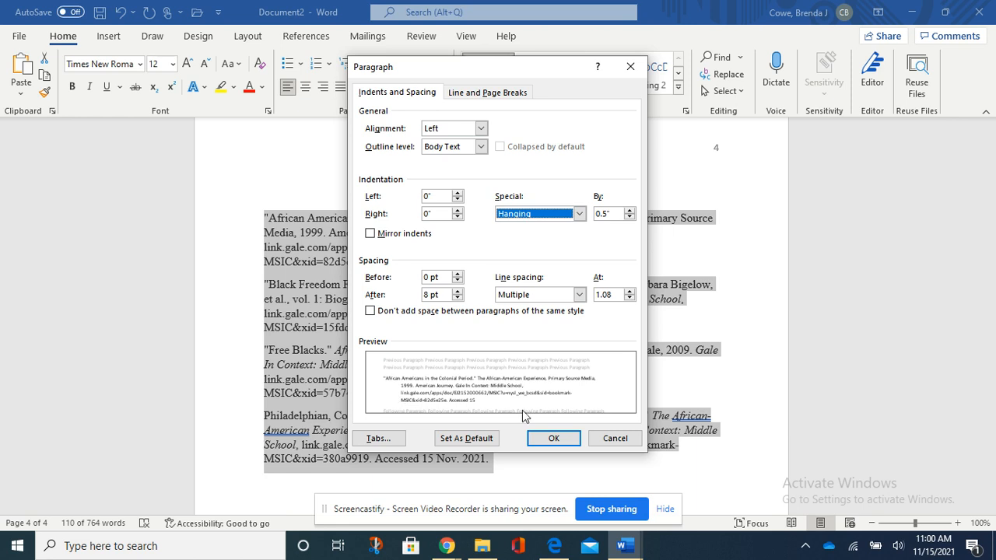
left_click(554, 439)
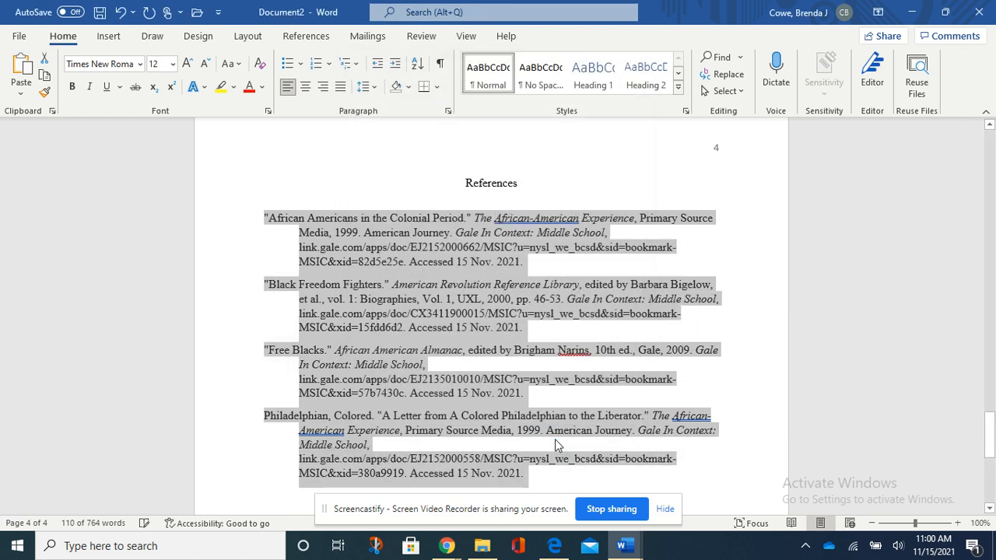
left_click(525, 444)
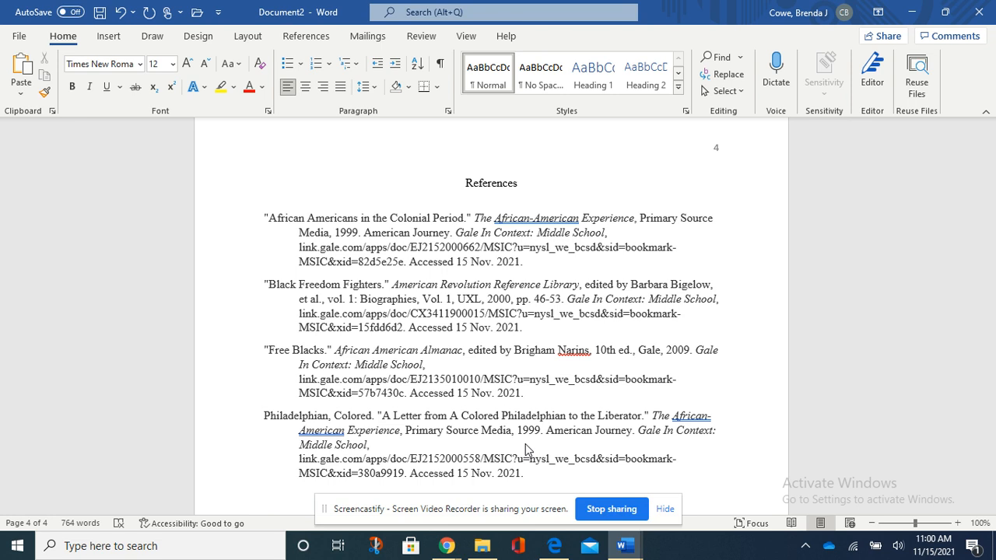
- Set the line spacing of the four citations to 2.0
left_click_drag(988, 443, 992, 447)
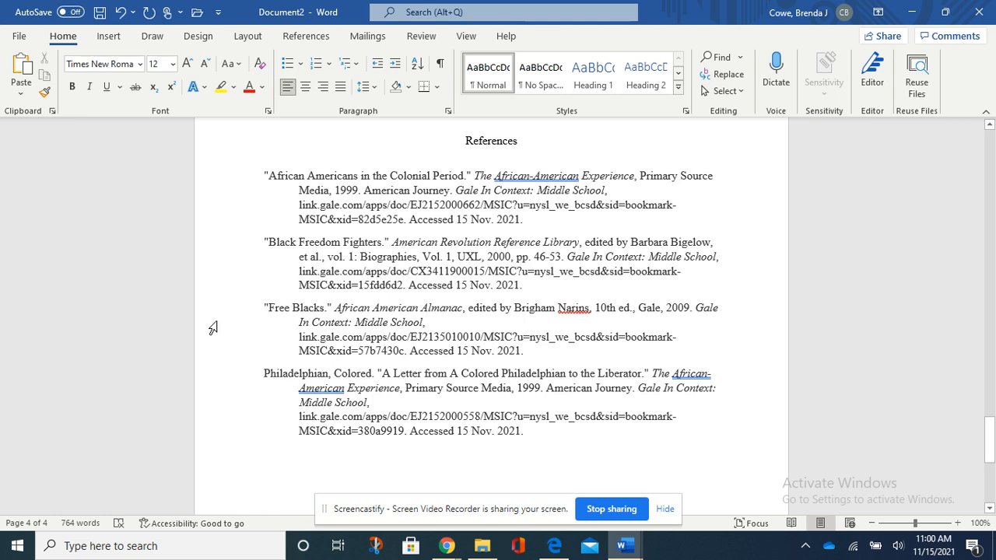
left_click_drag(537, 436, 288, 173)
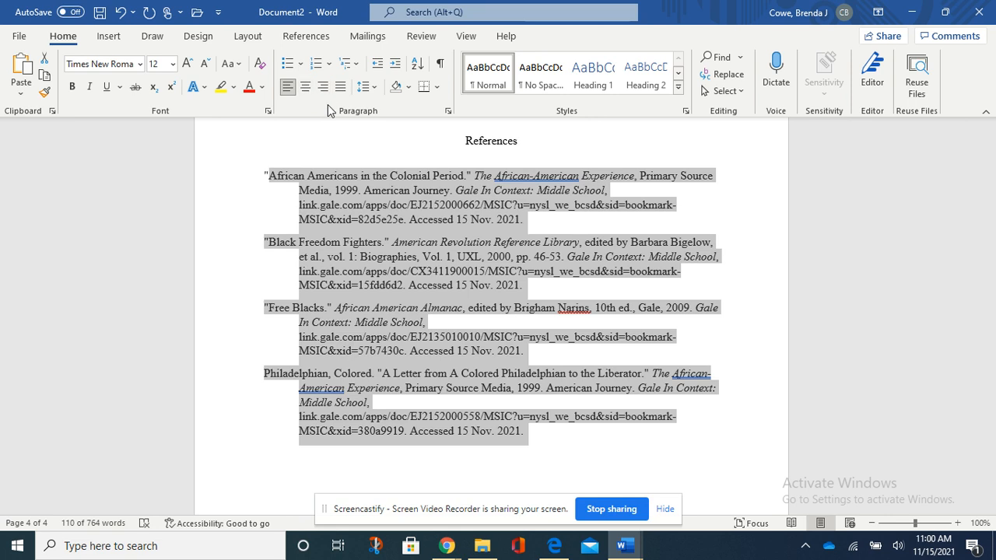
left_click(374, 87)
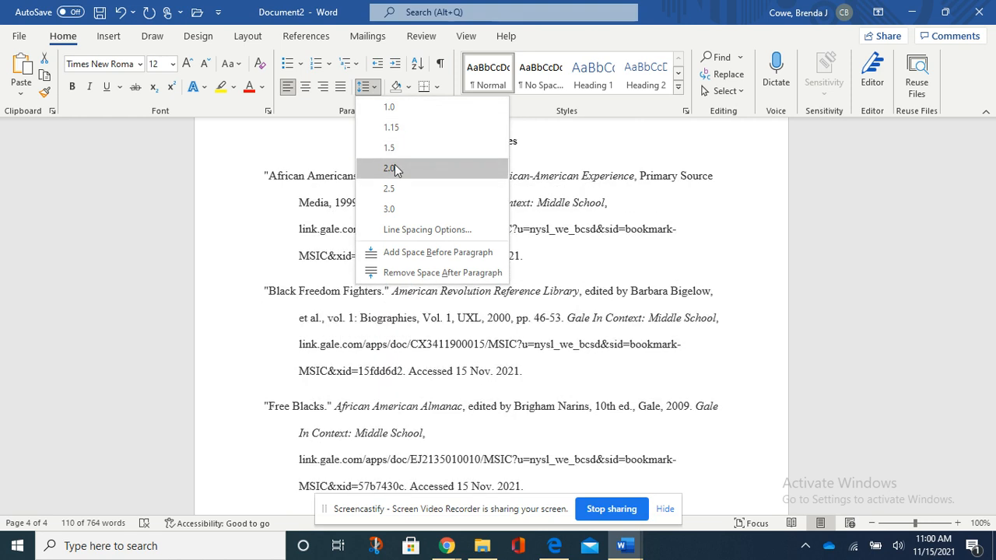
left_click(392, 168)
left_click(588, 268)
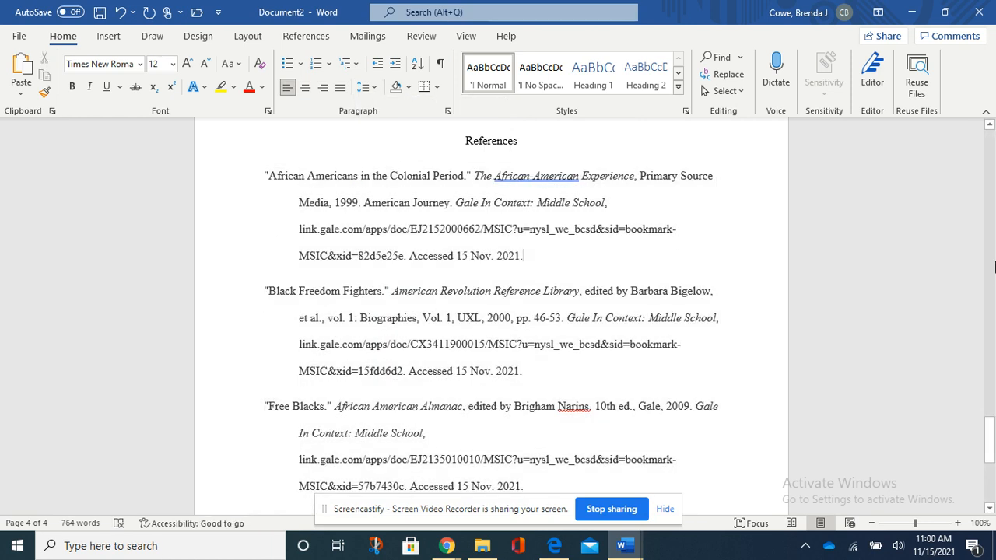
- Compare the title words and year of the "African Americans in the Colonial Period" citation with the in-text citations on page 3
mouse_move(990, 439)
left_mouse_down()
mouse_move(990, 472)
mouse_move(990, 436)
left_mouse_up()
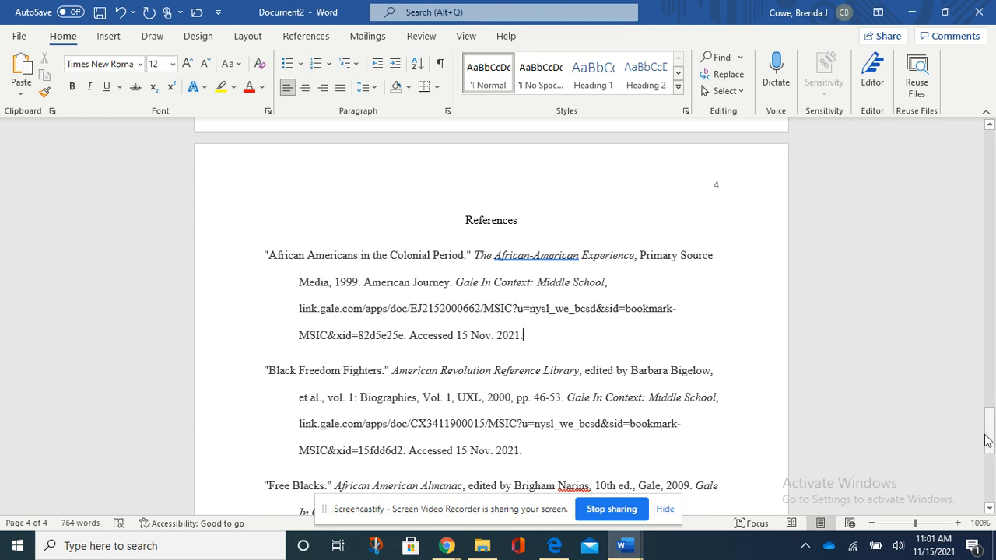
left_click_drag(988, 435, 989, 433)
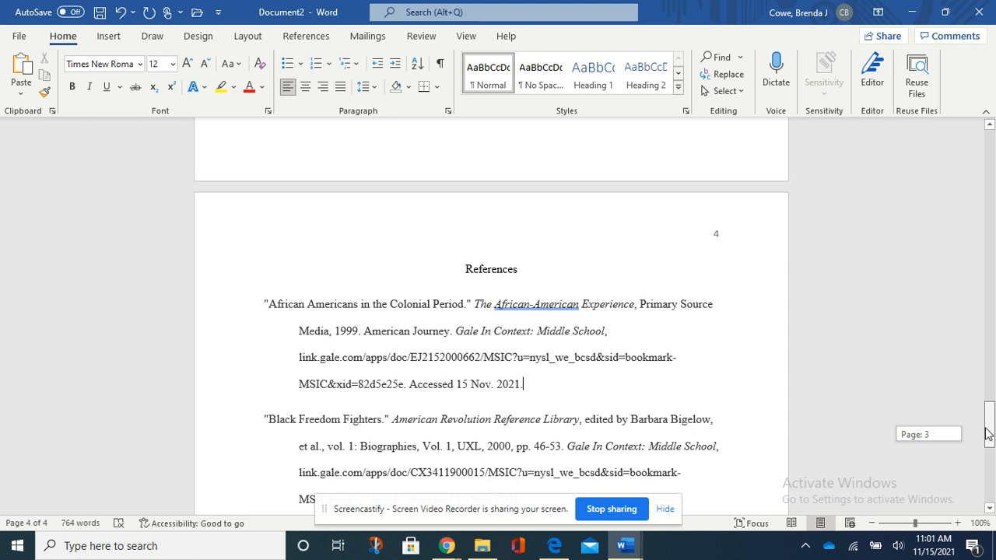
left_click_drag(988, 434, 987, 432)
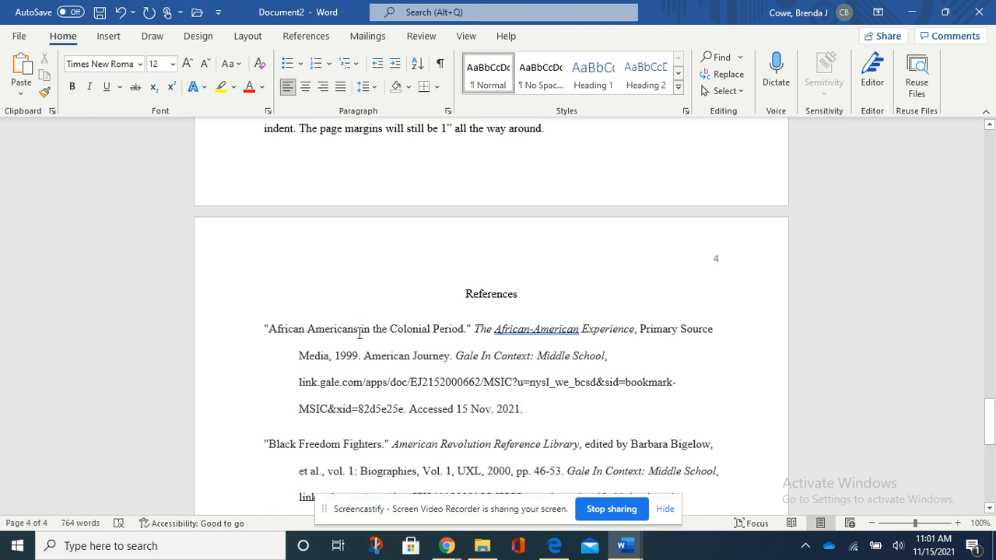
left_click_drag(359, 333, 273, 343)
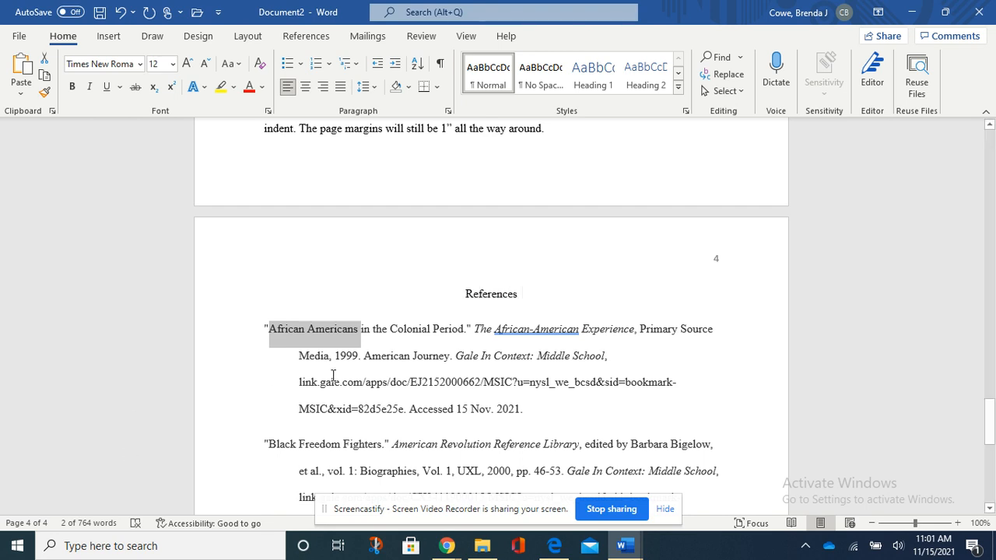
left_click_drag(358, 355, 335, 356)
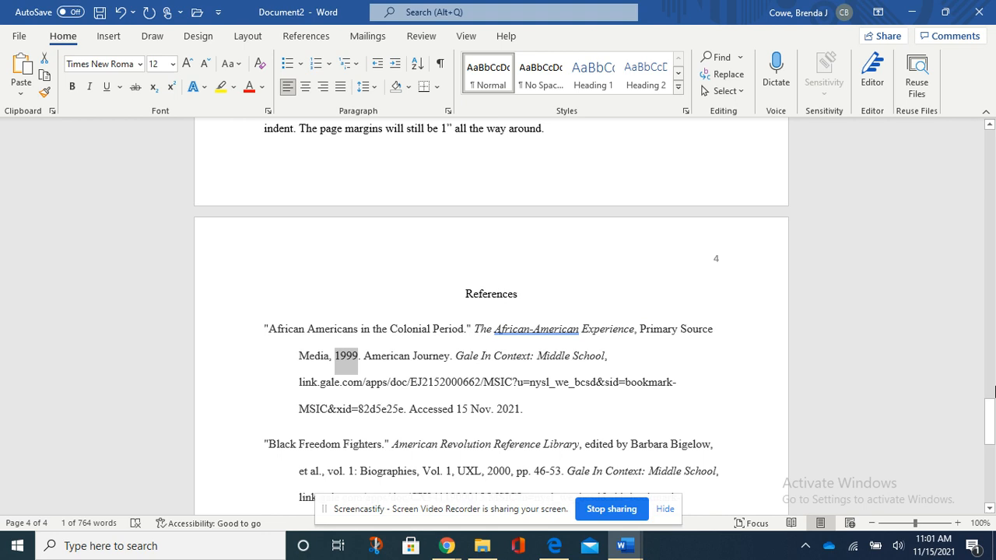
left_click(990, 421)
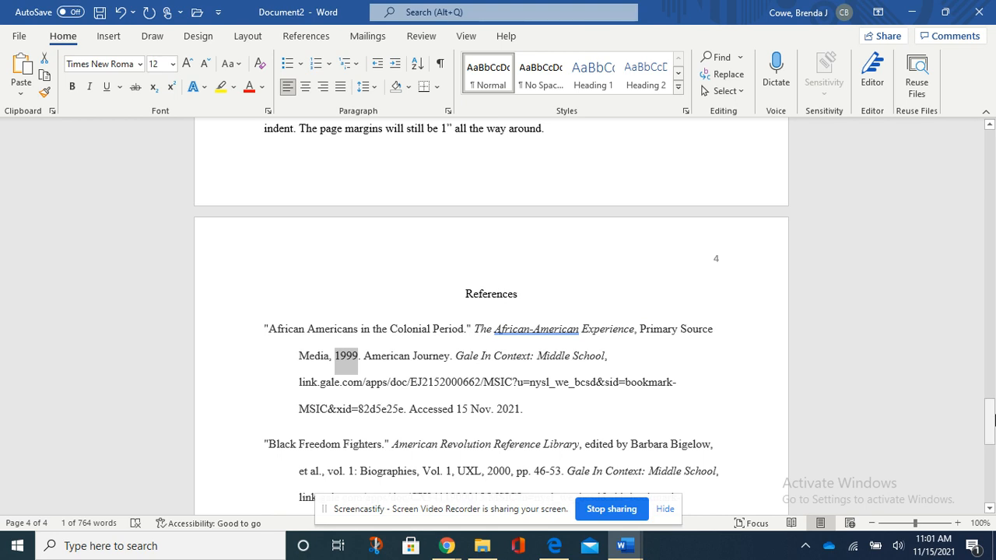
left_click_drag(992, 420, 991, 395)
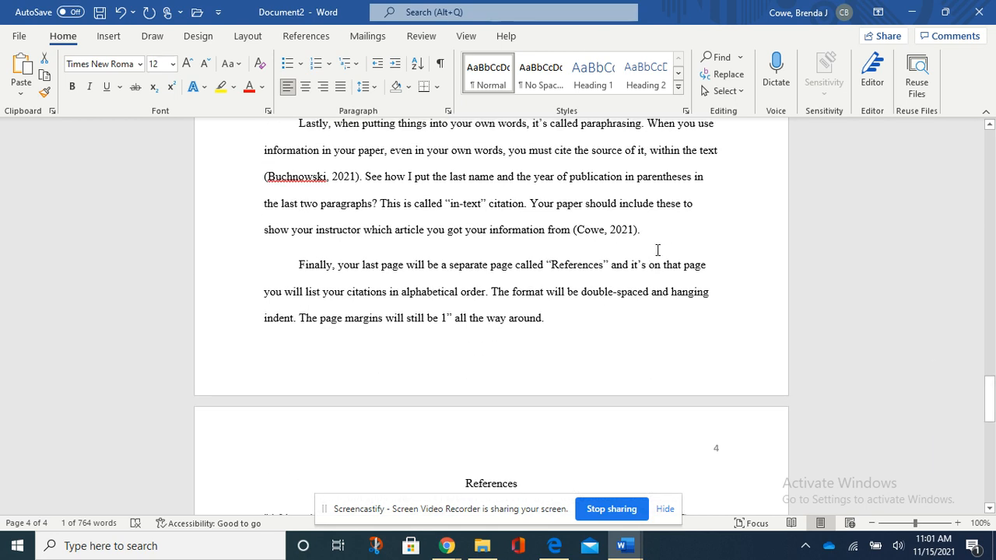
left_click(605, 230)
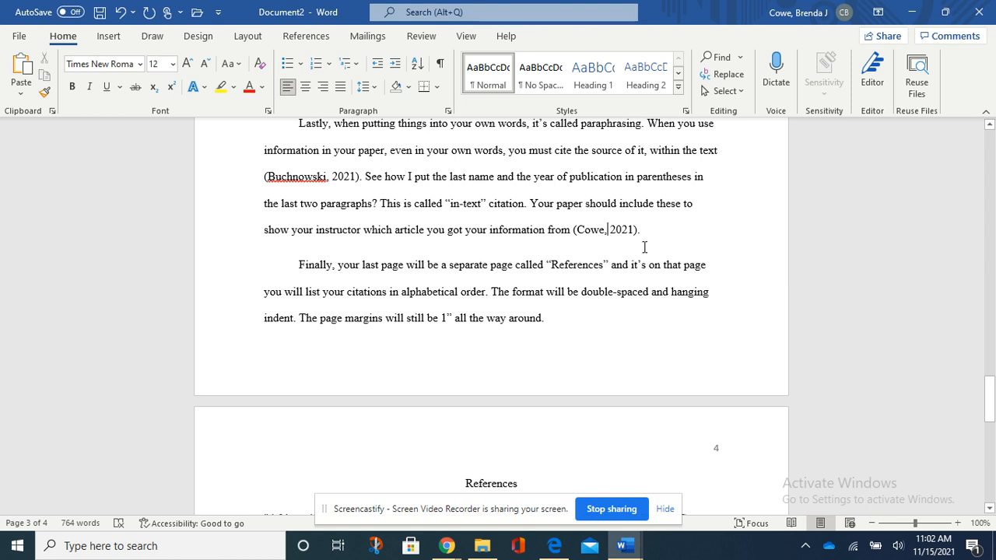
- Review the formatted citations and the whole paper from the title page through to the last reference
left_click(991, 406)
left_click_drag(991, 406, 991, 430)
left_click_drag(992, 440, 992, 459)
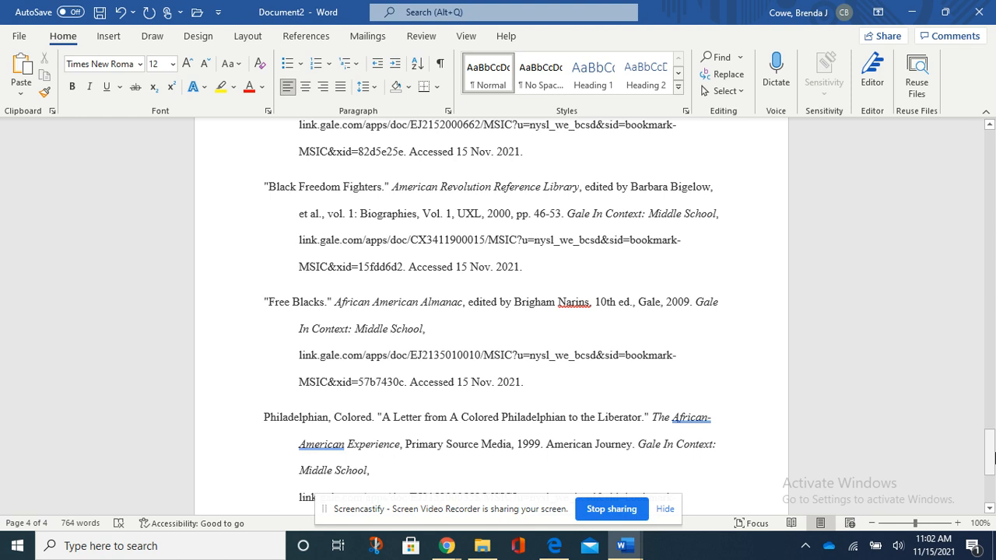
left_click_drag(992, 460, 993, 457)
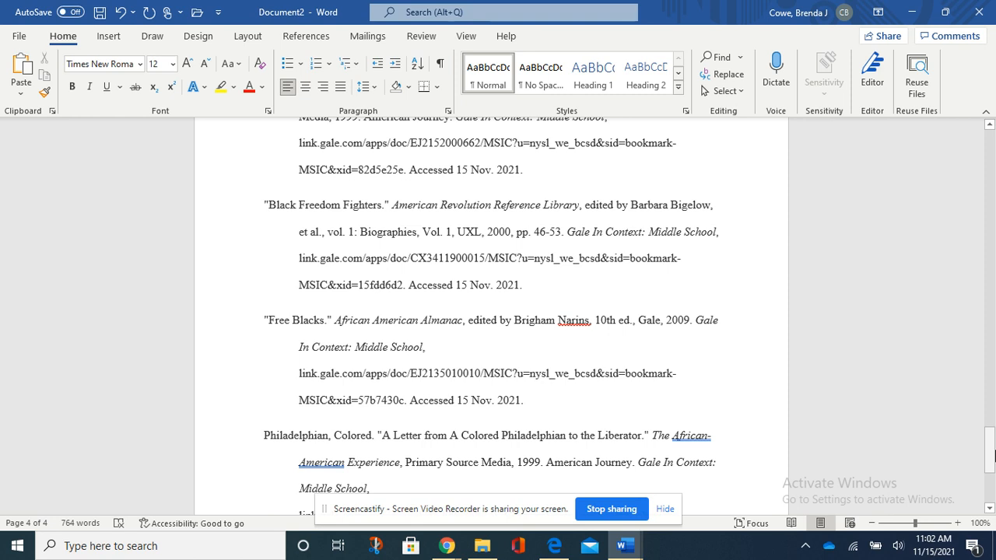
left_click_drag(991, 460, 990, 165)
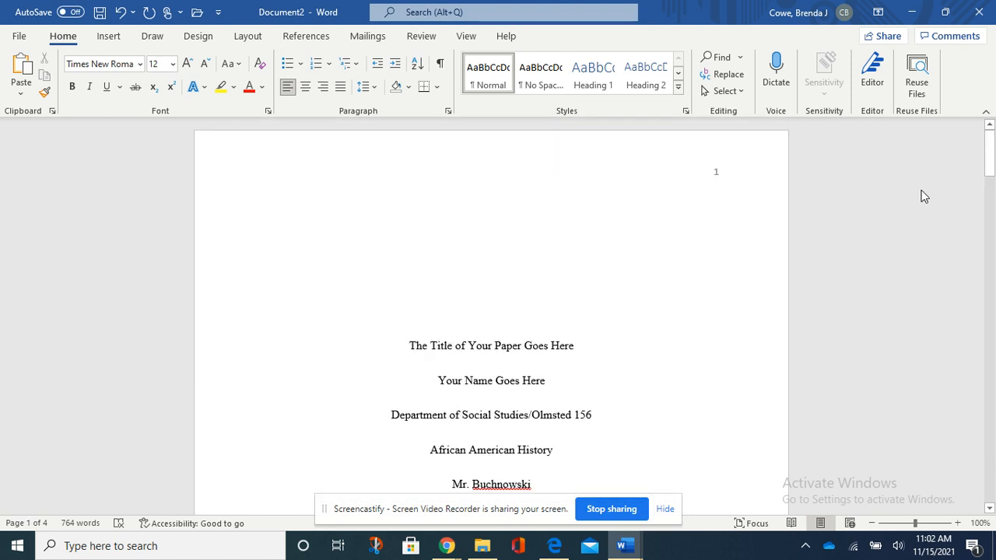
left_click_drag(990, 167, 989, 352)
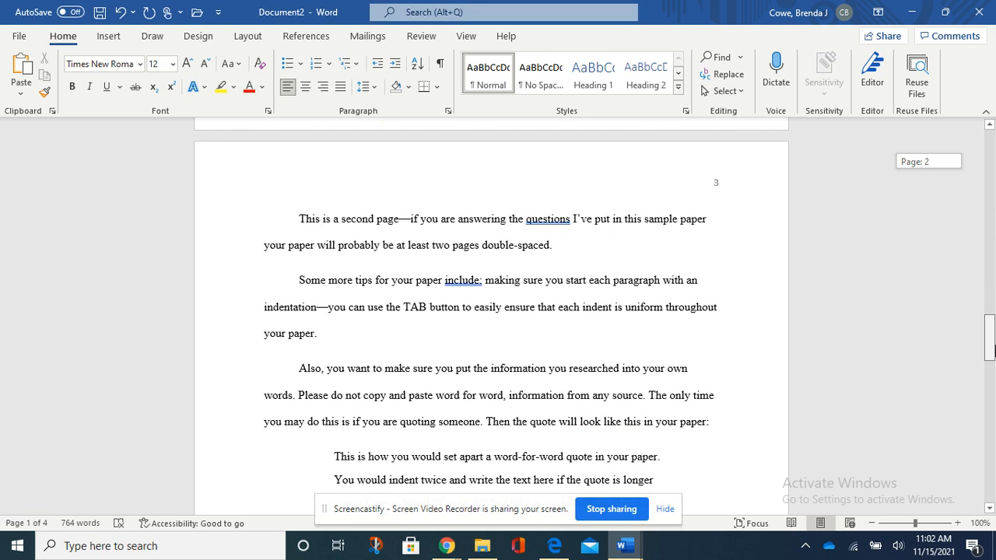
left_click_drag(990, 351, 988, 479)
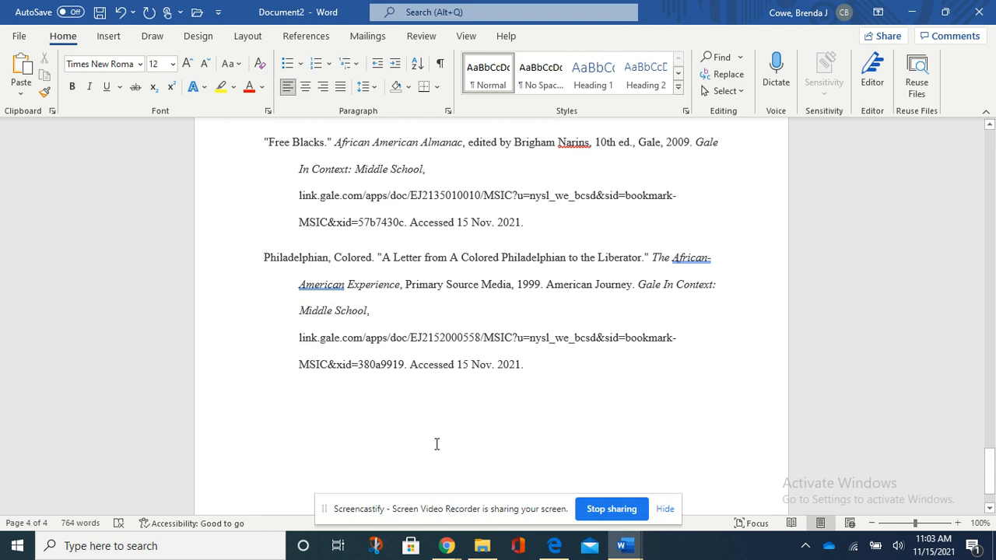